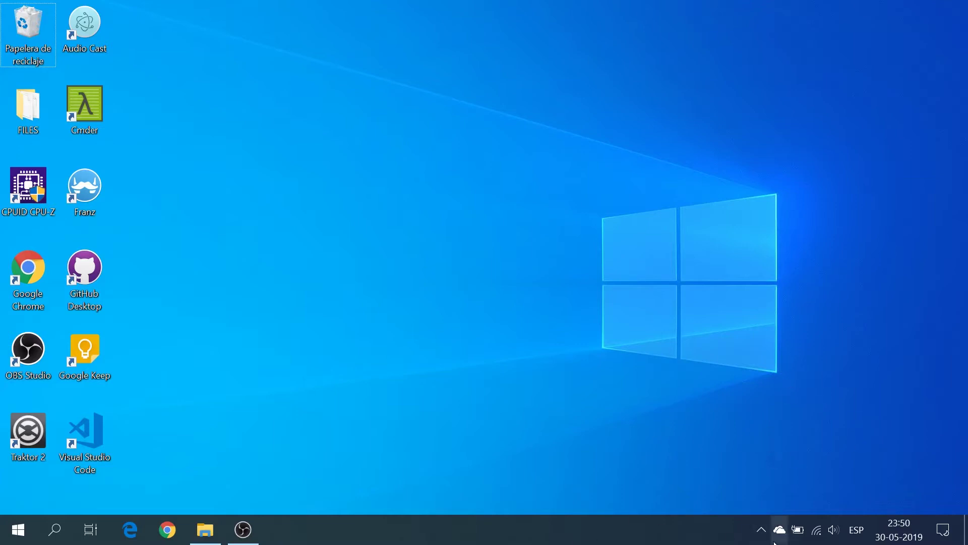
Raise the screen brightness slightly from the action center, and close the action center.
click(943, 530)
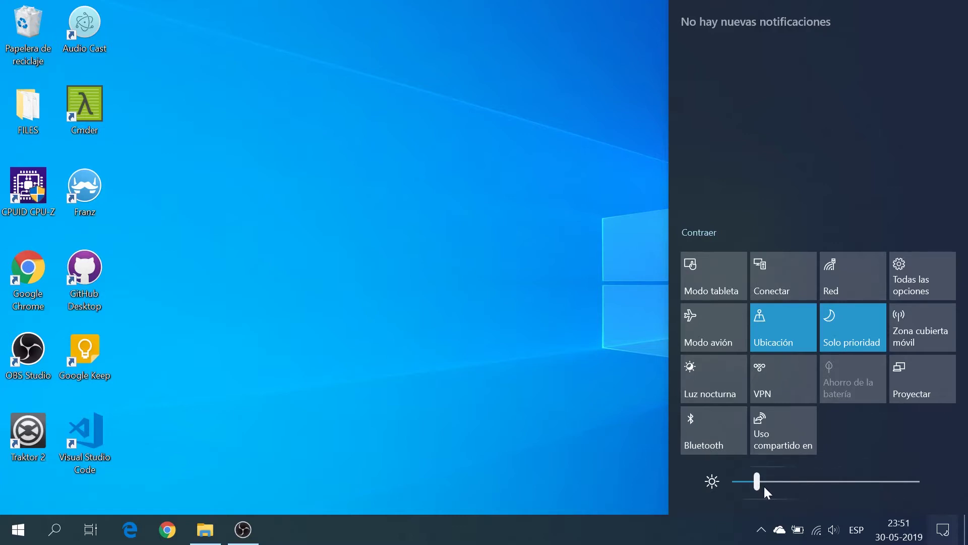
mouse_move(758, 485)
mouse_down()
mouse_move(898, 490)
mouse_move(770, 492)
mouse_up()
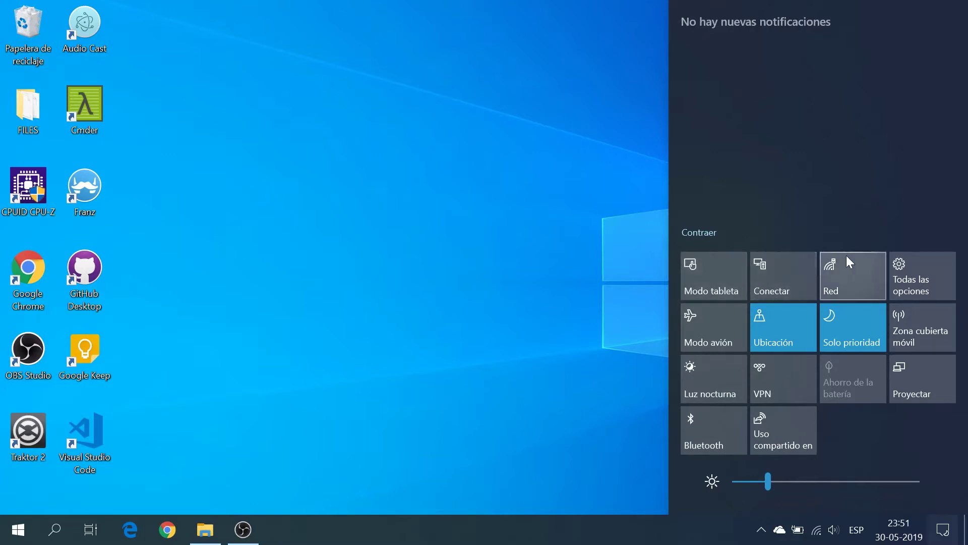
click(621, 283)
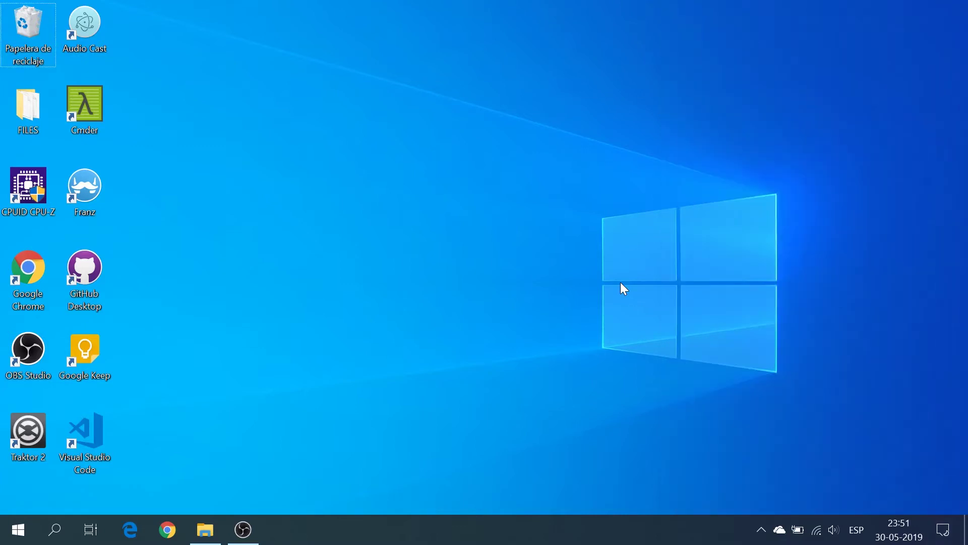
Combine the music, camera and video tiles in the Start menu's Entretener group into one folder, and expand and collapse it.
click(18, 529)
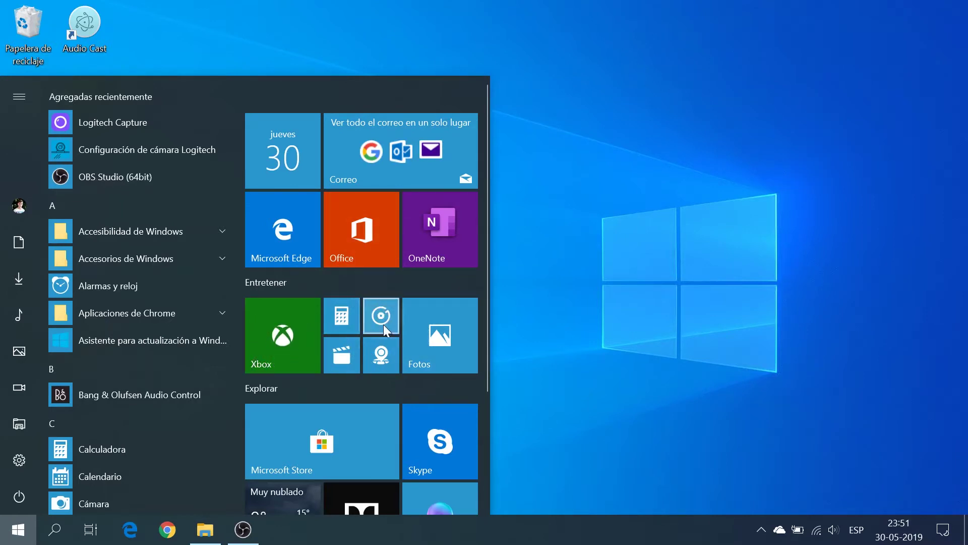
drag(382, 326, 375, 354)
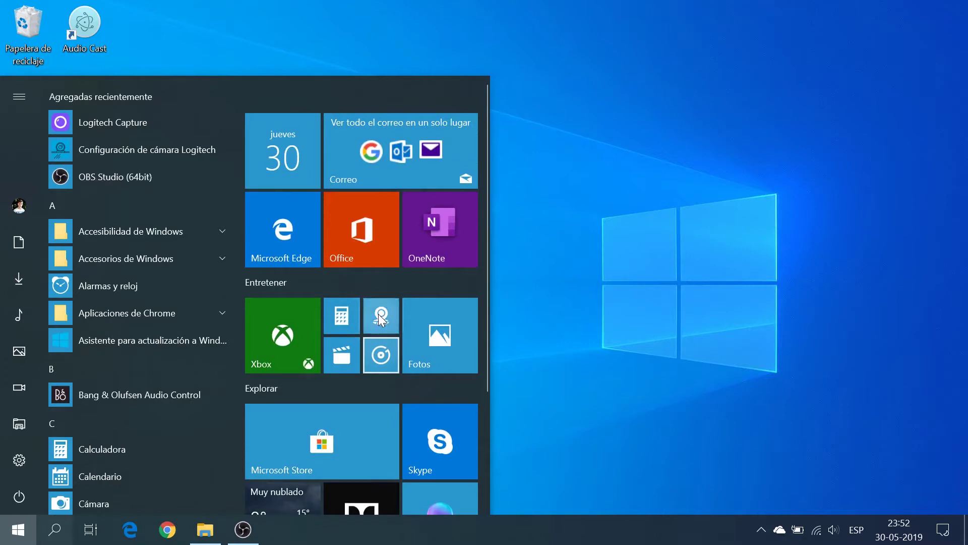
drag(382, 317, 340, 356)
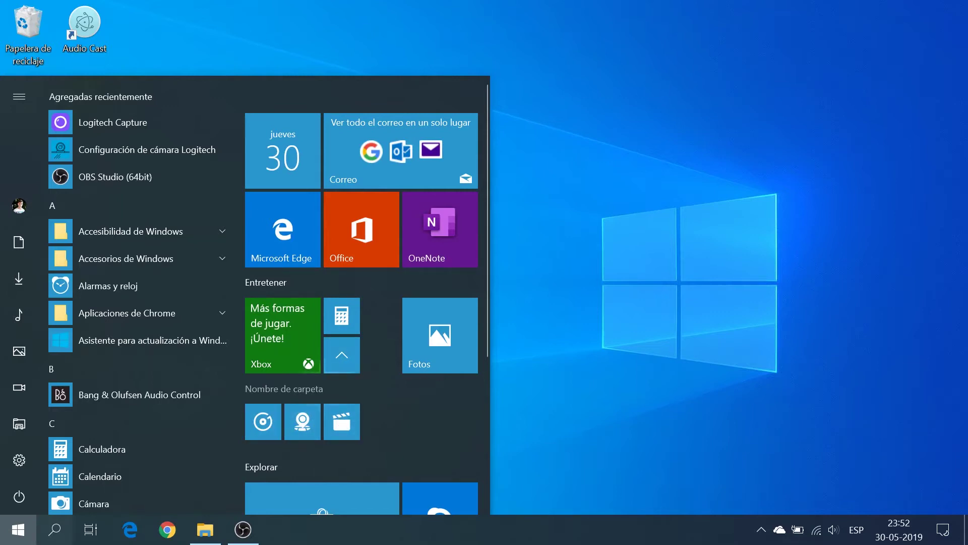
click(336, 352)
click(336, 353)
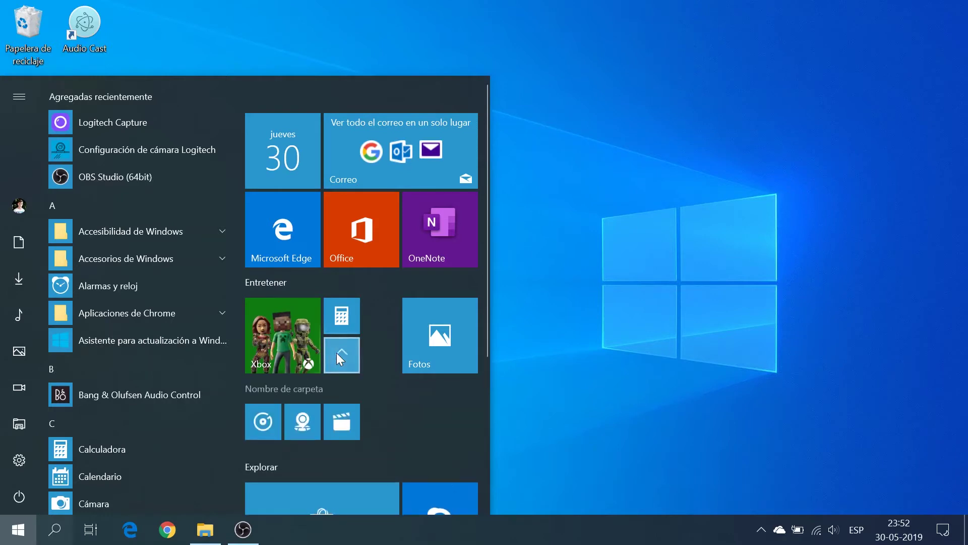
click(336, 353)
click(336, 353)
click(336, 353)
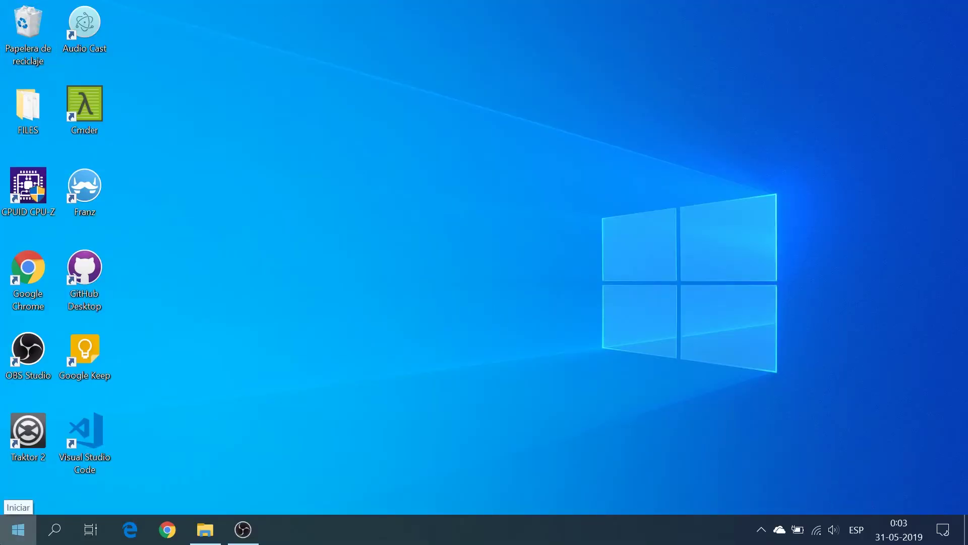
Set the Windows color mode to Claro in the personalization settings and minimize the settings window.
click(21, 528)
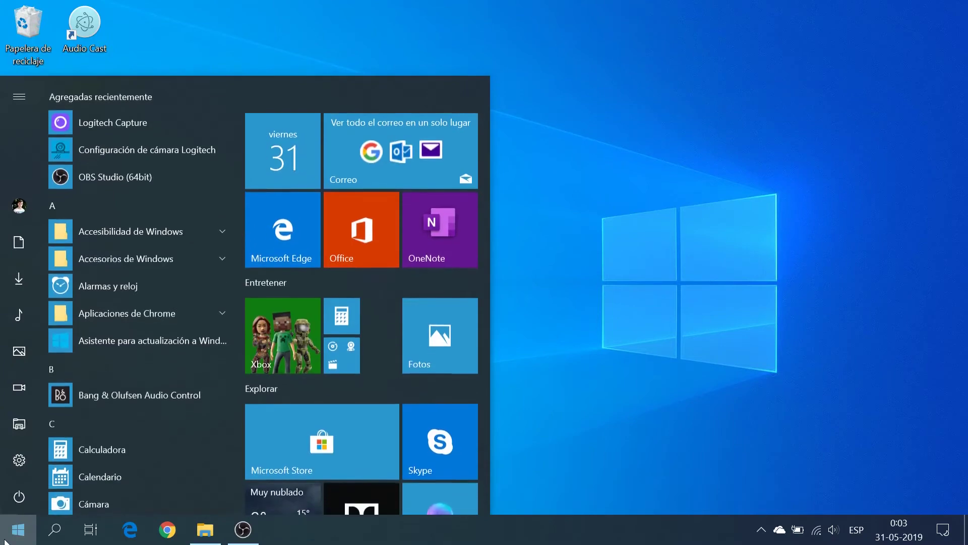
click(13, 466)
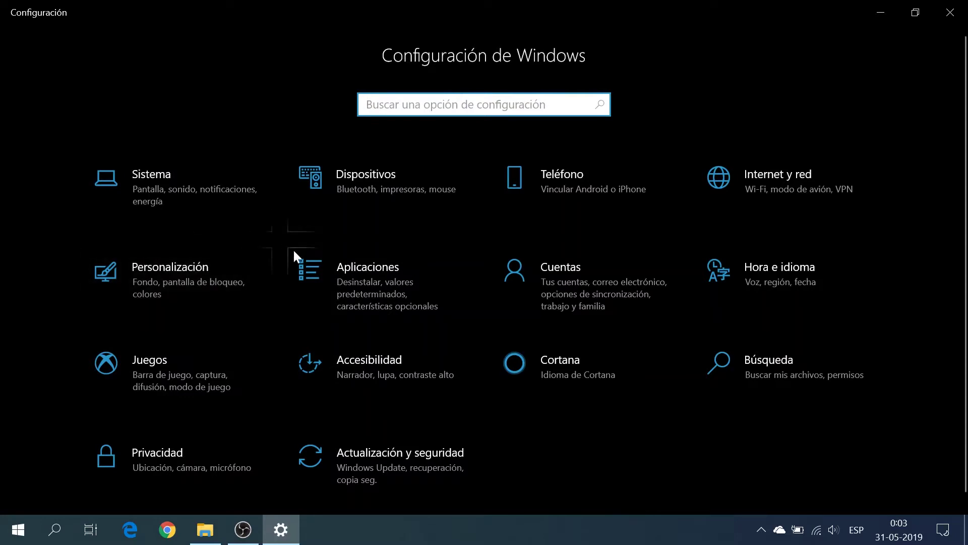
click(181, 282)
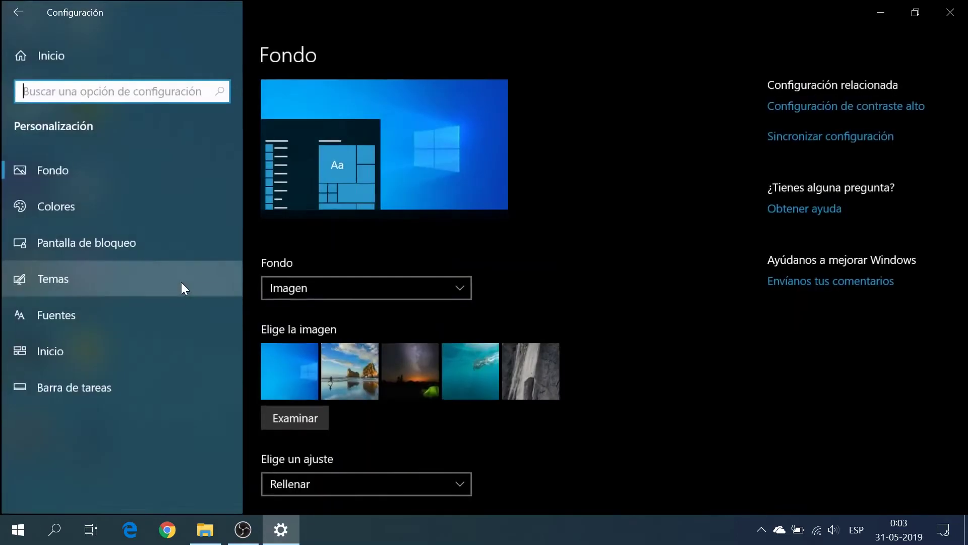
click(167, 204)
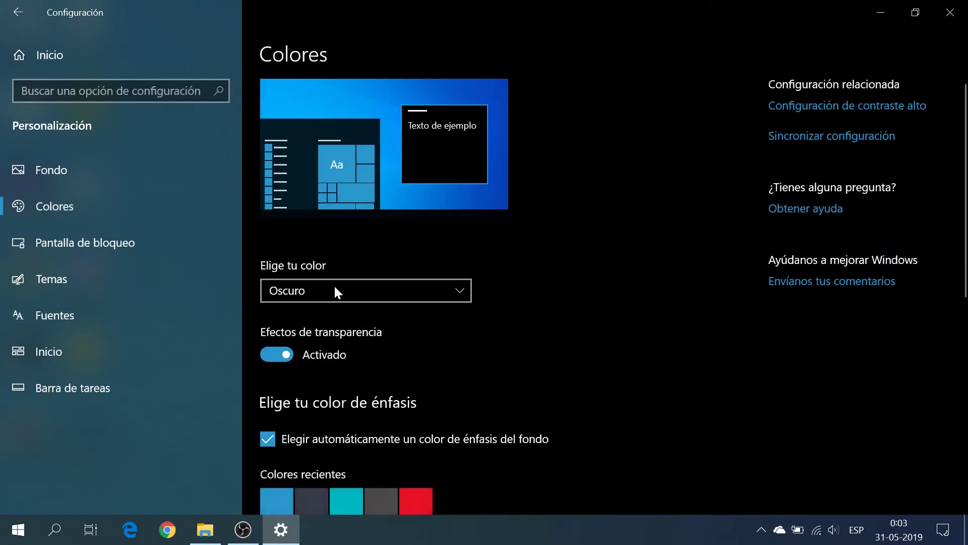
click(376, 286)
click(310, 266)
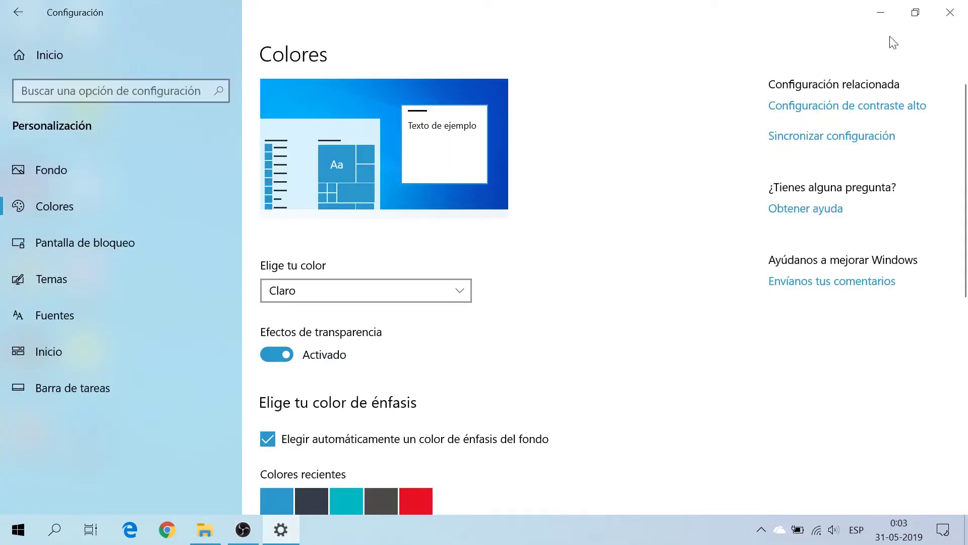
click(881, 11)
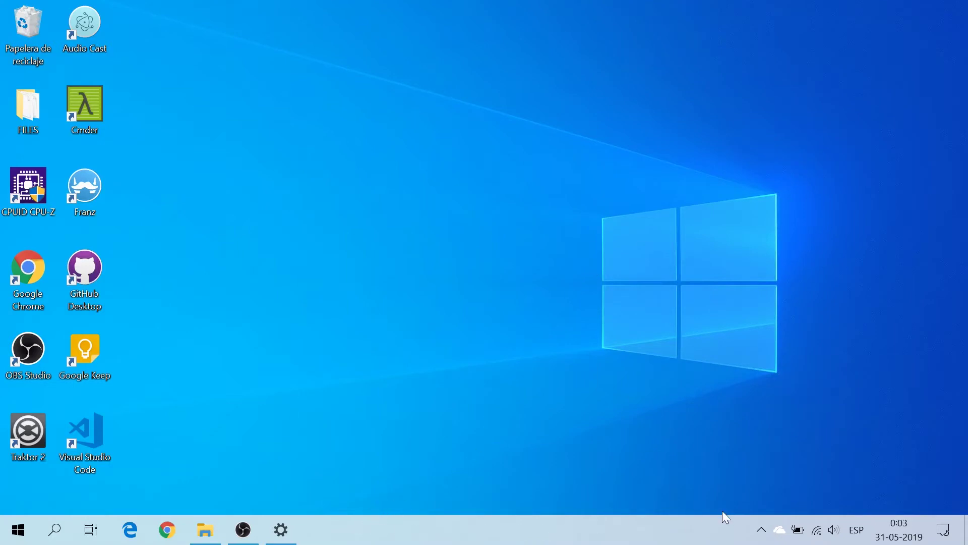
Examine the hidden system tray icons and the action center in the light theme, closing each one.
click(762, 529)
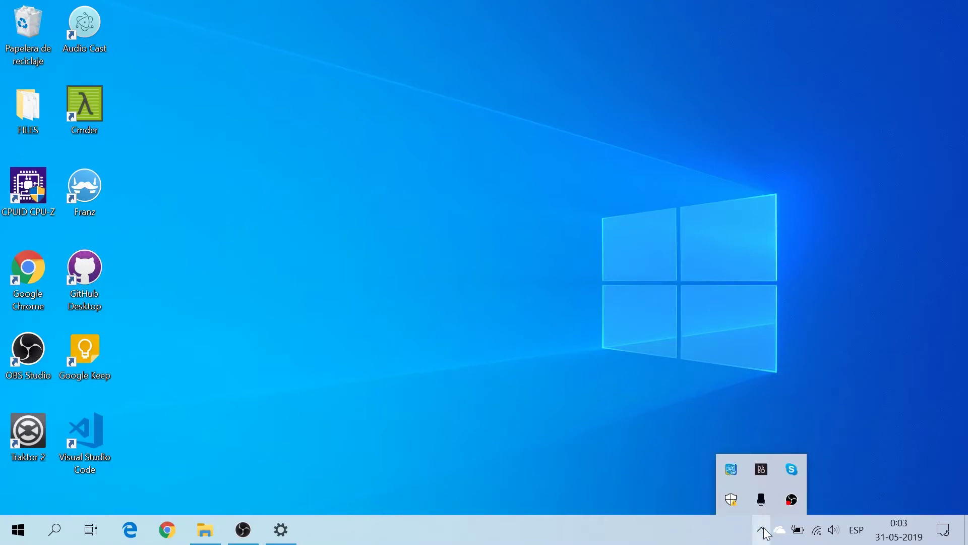
click(763, 530)
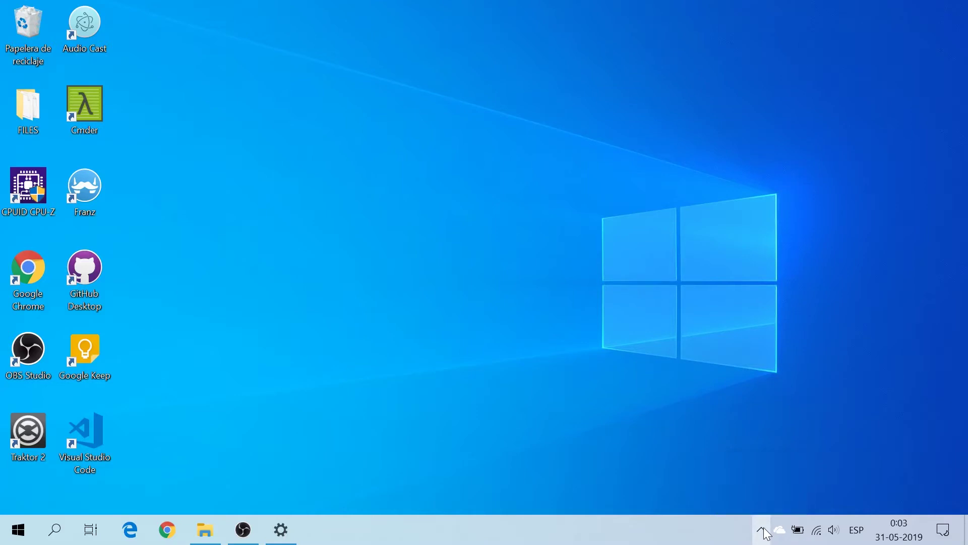
click(942, 530)
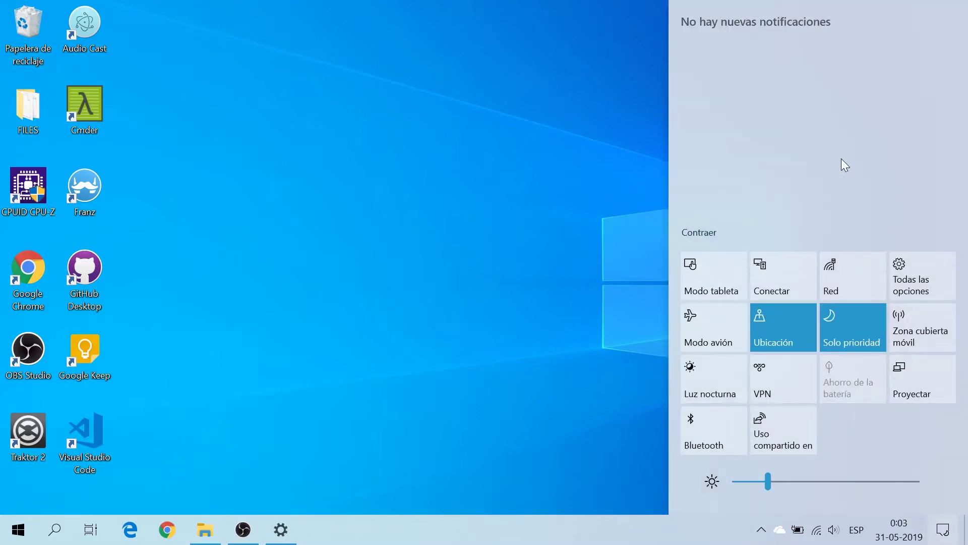
click(600, 318)
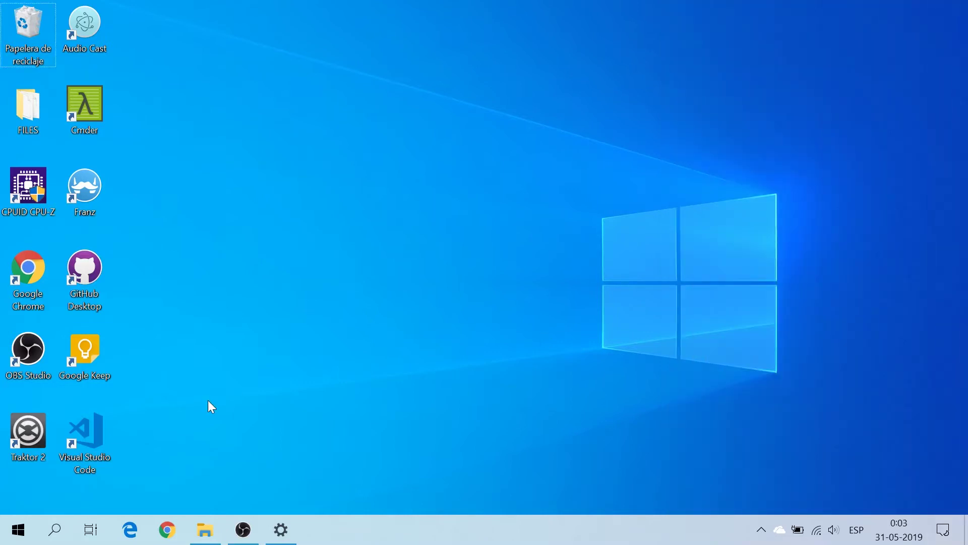
Look through the Start menu's app list and tiles in the light theme, and close the menu.
click(9, 542)
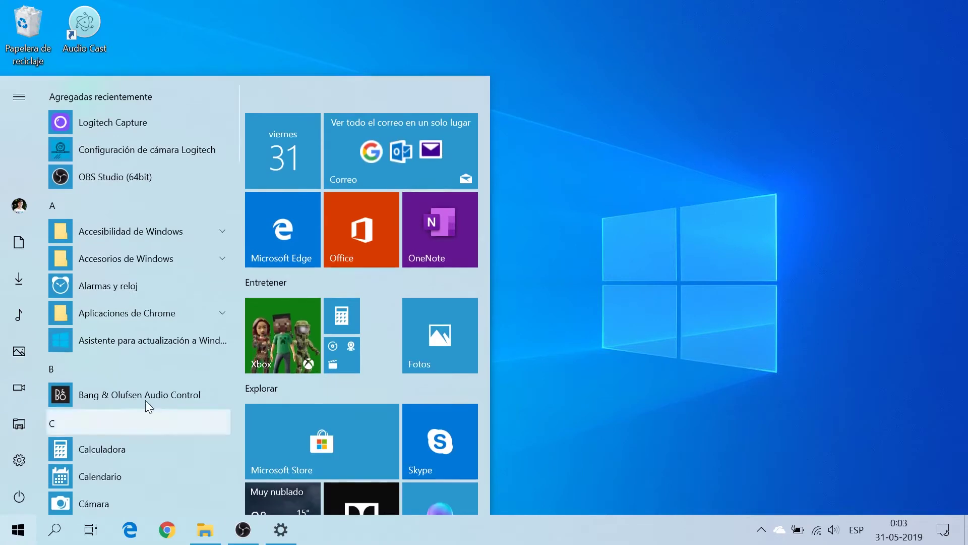
scroll(204, 376, down, 12)
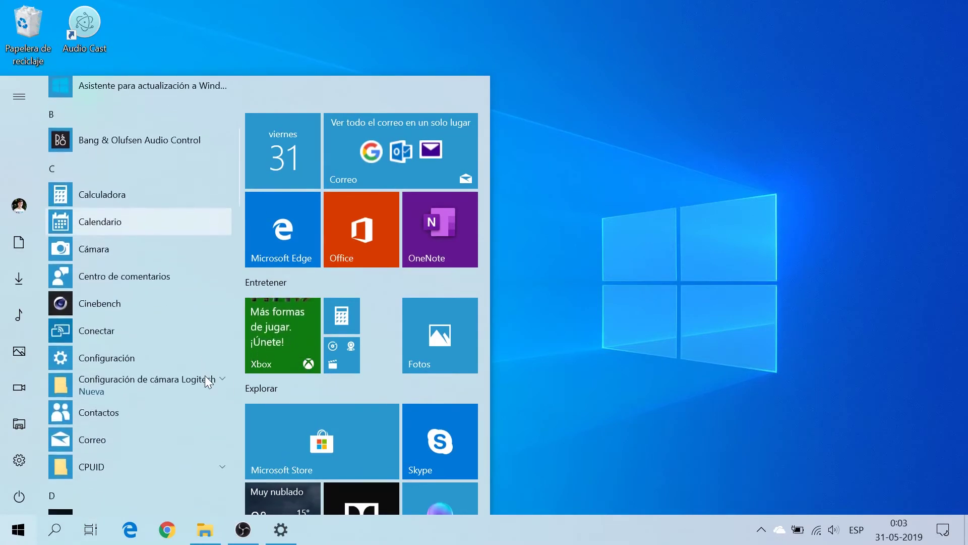
scroll(206, 375, down, 2)
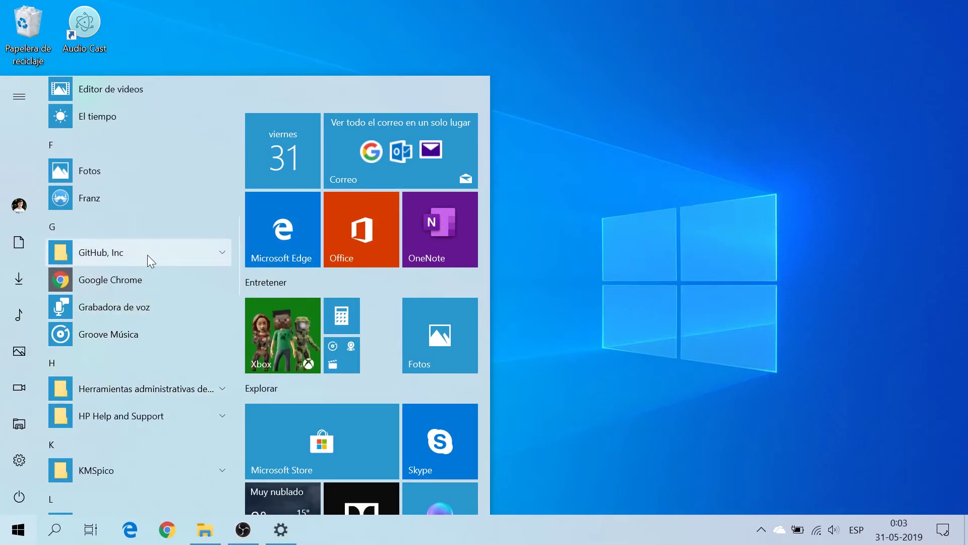
scroll(382, 485, down, 3)
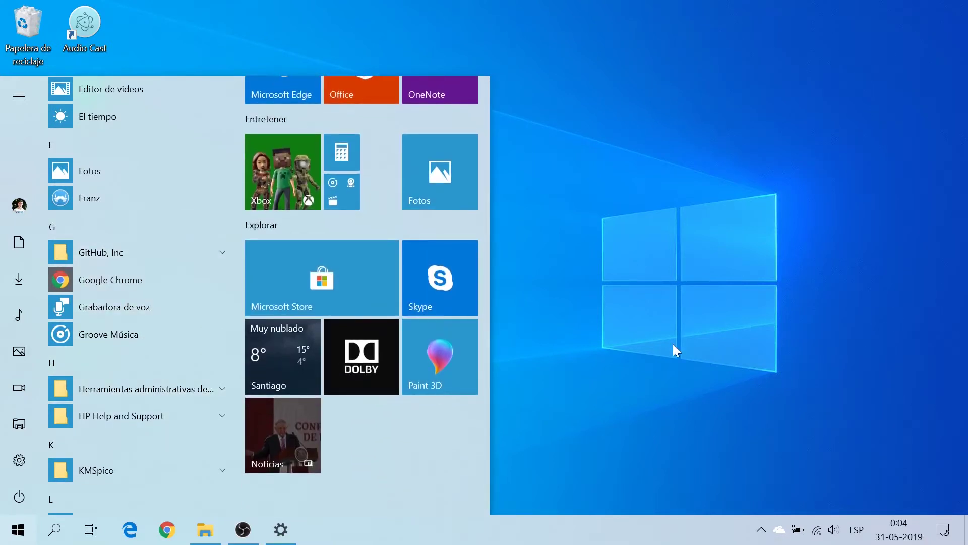
click(673, 345)
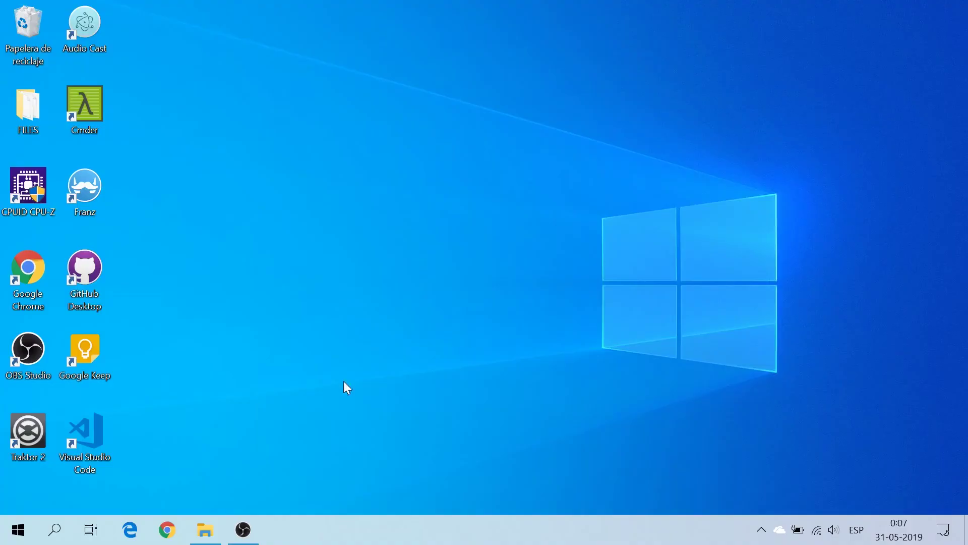
Review the Windows Update options and the active hours setting under Actualización y seguridad, and return to Windows Update.
click(18, 529)
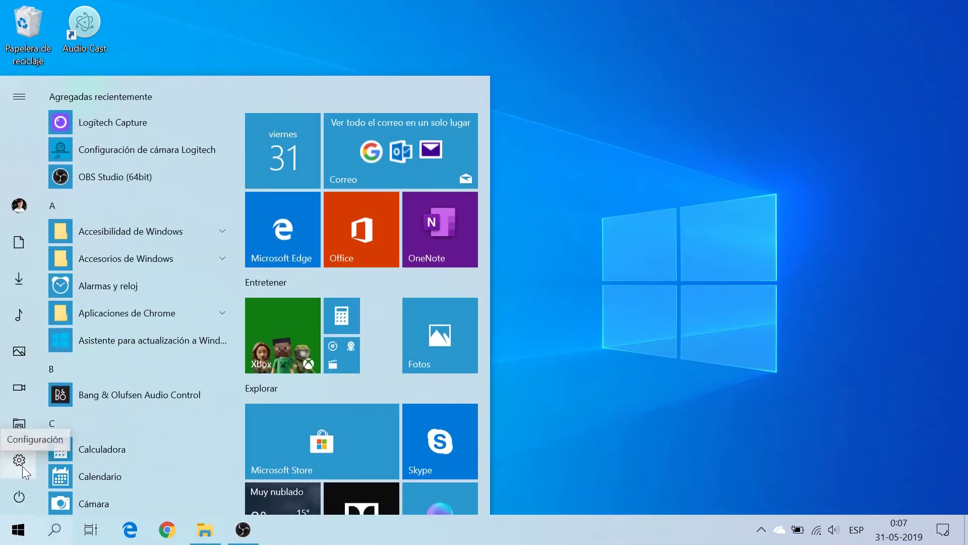
click(22, 466)
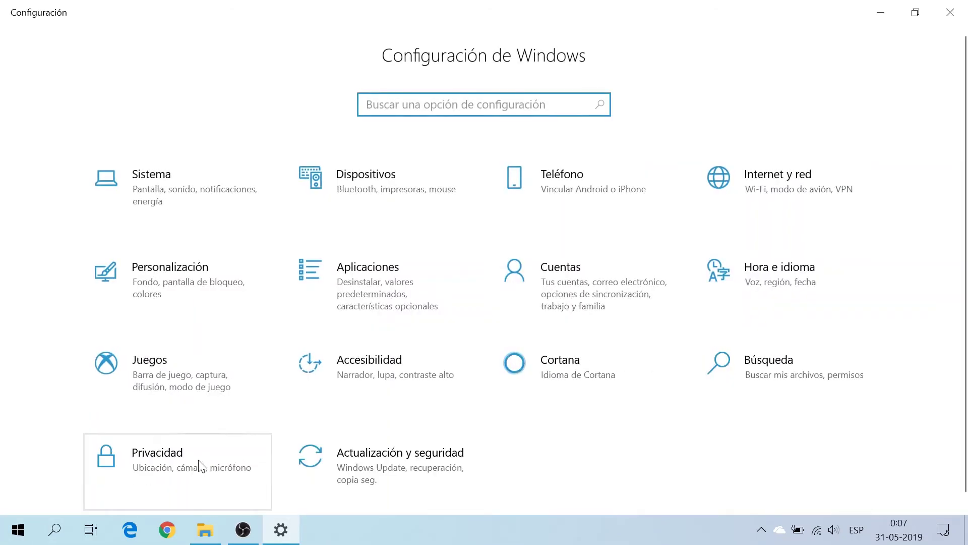
click(395, 464)
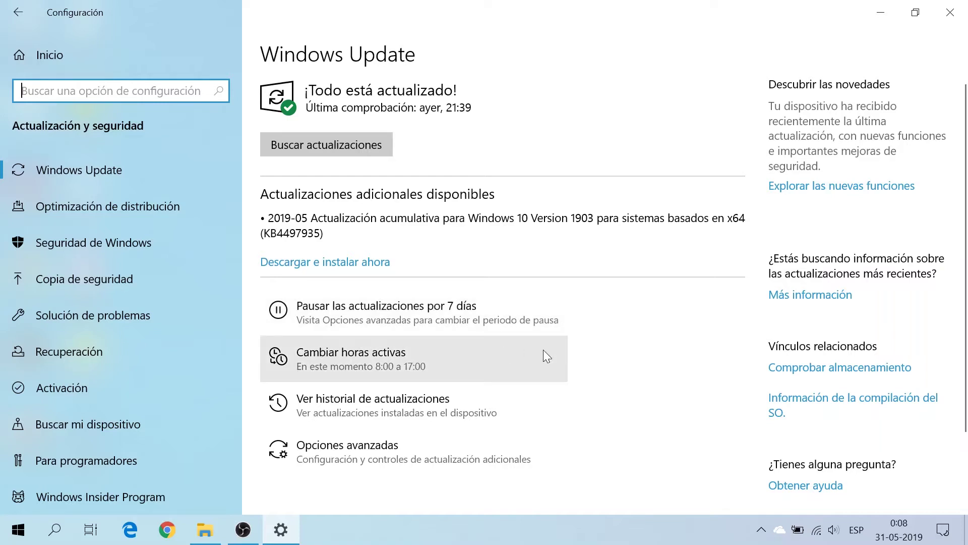
click(486, 375)
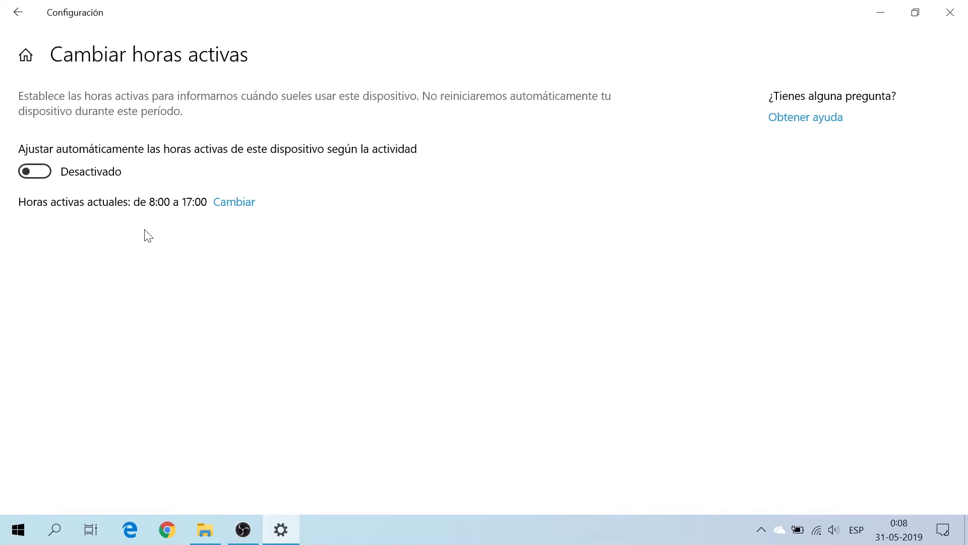
click(16, 17)
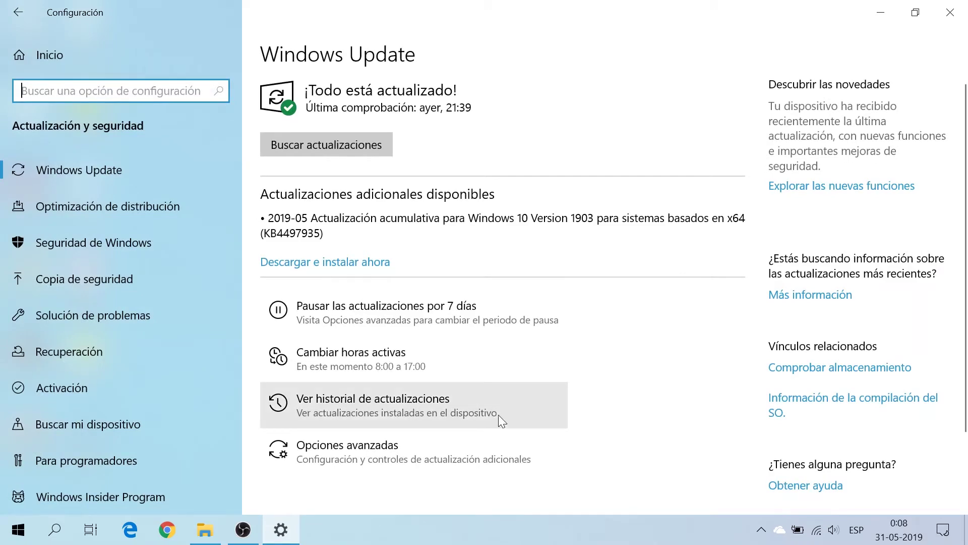
View the update history and try to expand the driver updates section.
click(393, 398)
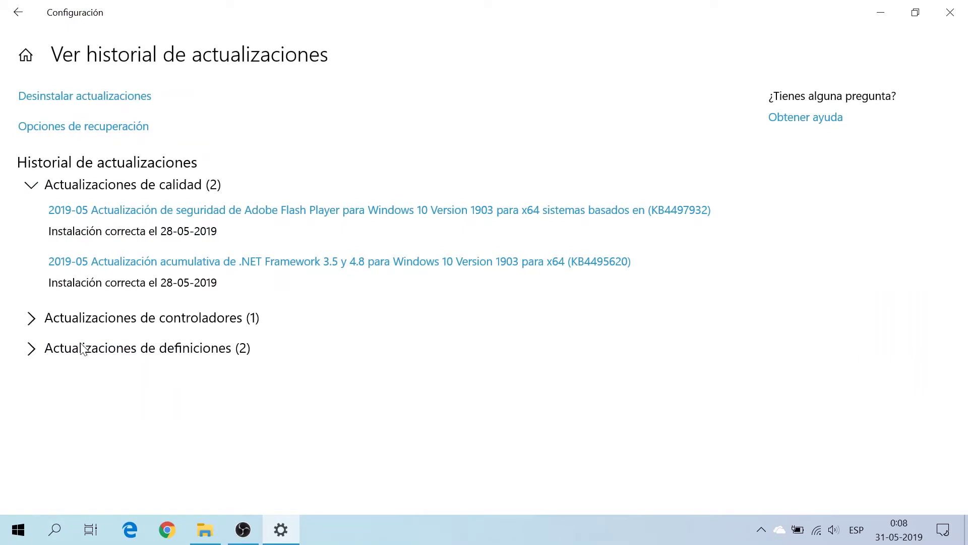
click(35, 324)
click(36, 324)
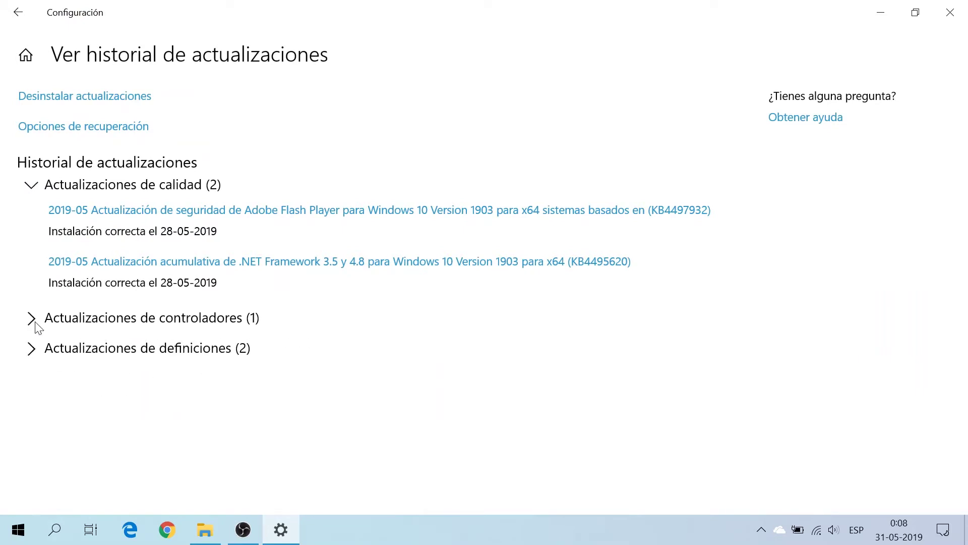
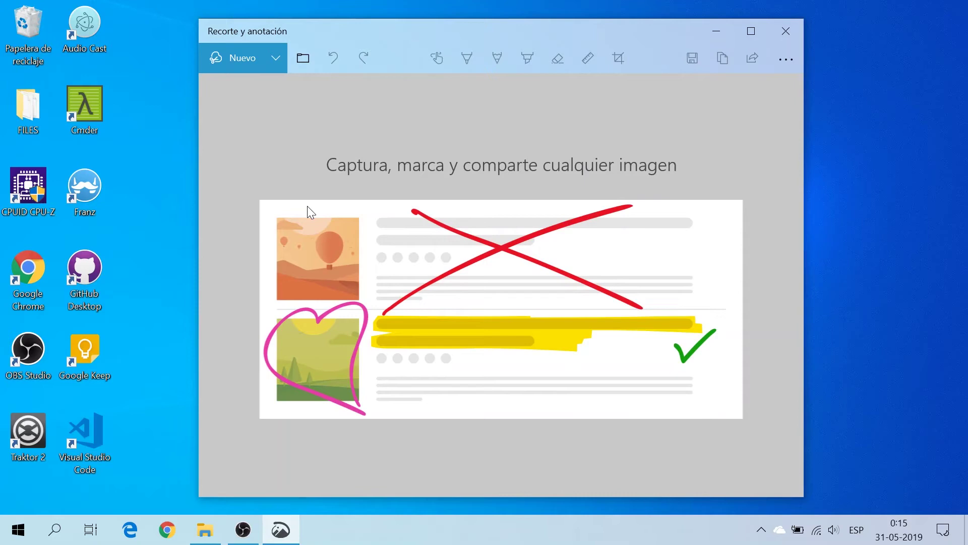
Search for "recorte", open Herramienta Recortes, move its window slightly and minimize it.
click(18, 530)
text(recorte)
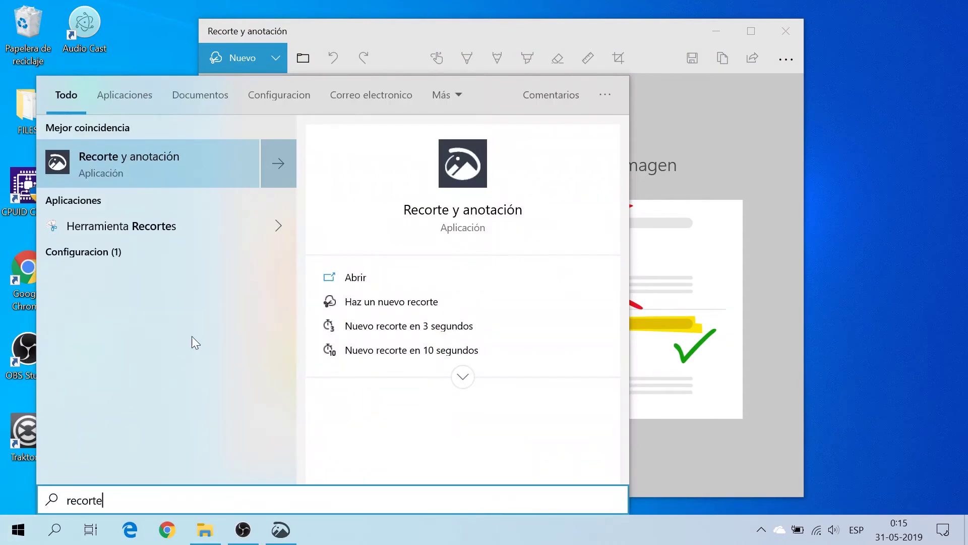
click(186, 220)
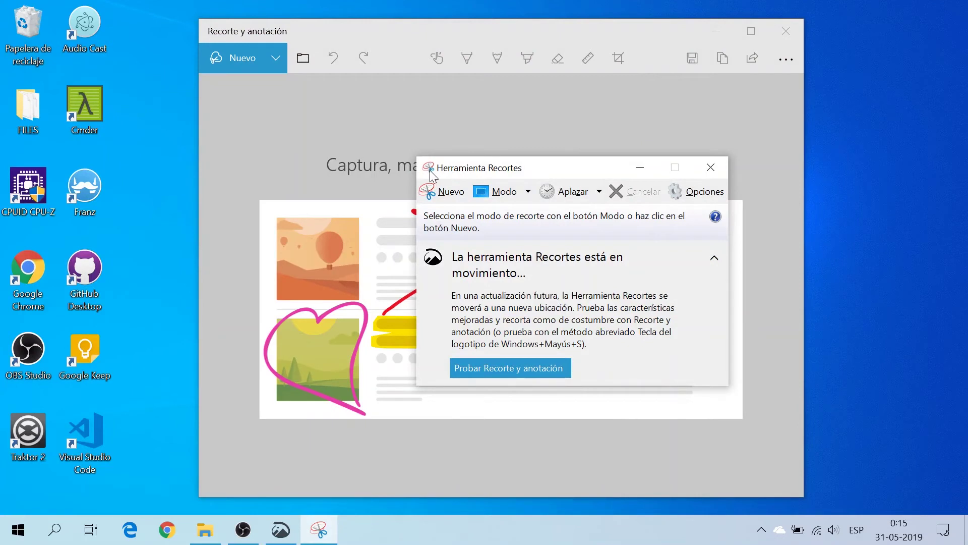
drag(474, 168, 465, 146)
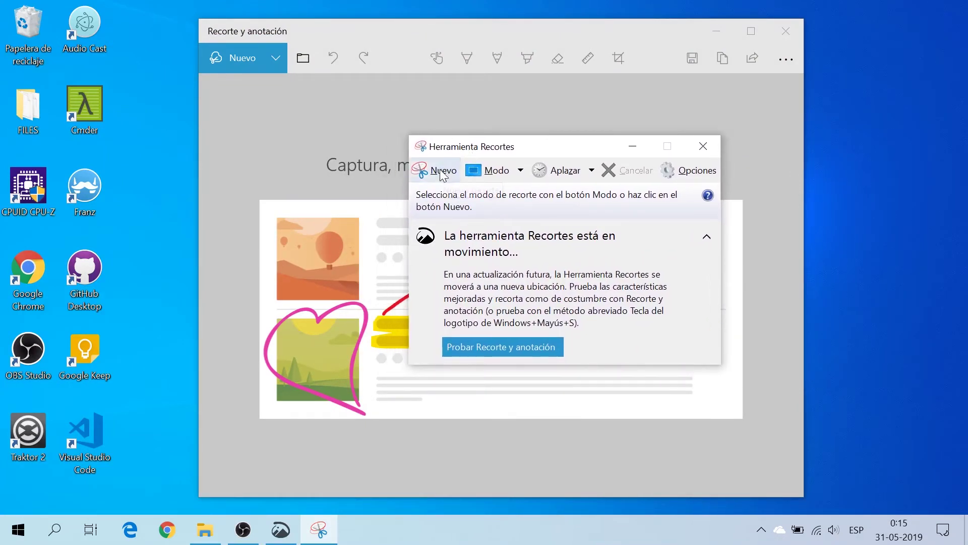
click(635, 147)
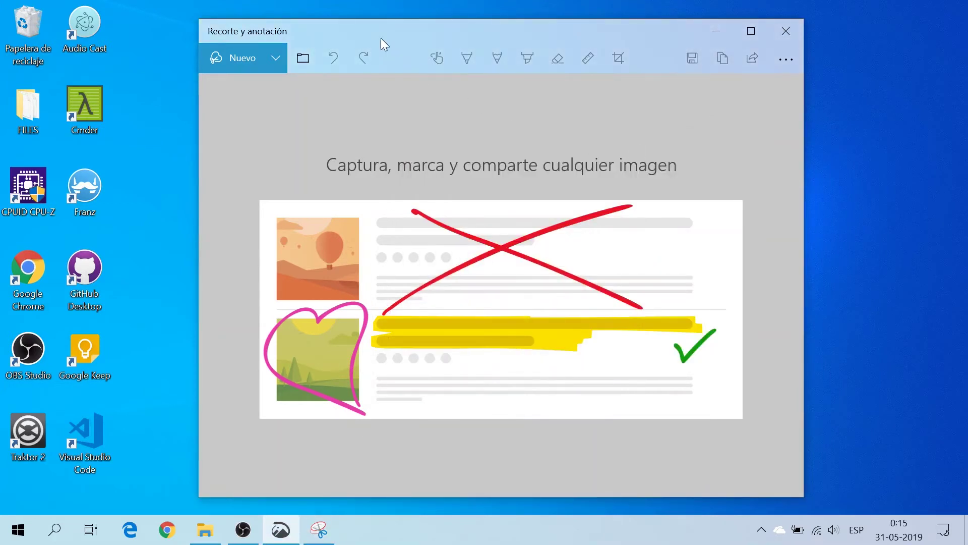
Start a new snip in Recorte y anotación and capture a rectangular area of the desktop that includes most of the Windows logo.
mouse_move(368, 38)
mouse_down()
mouse_move(383, 38)
mouse_move(373, 39)
mouse_up()
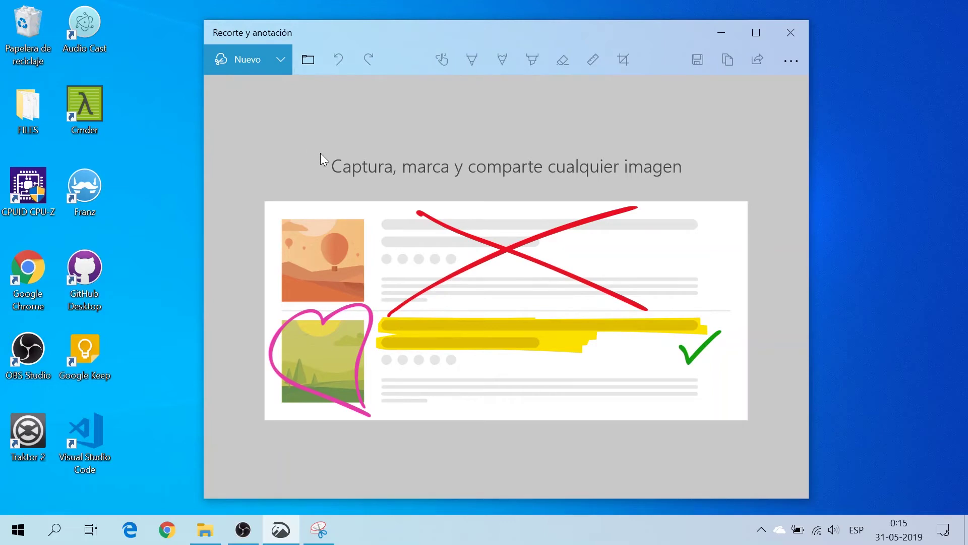
click(246, 65)
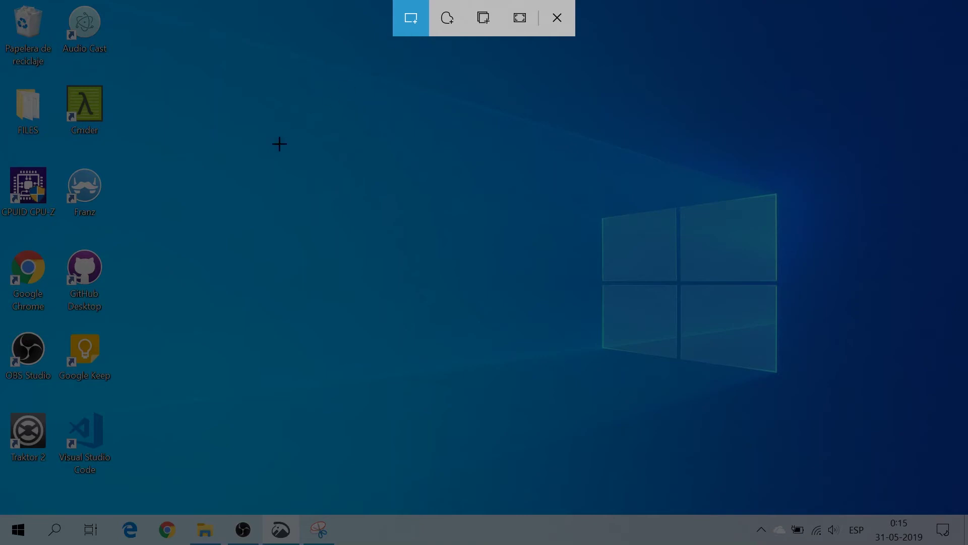
drag(279, 144, 728, 429)
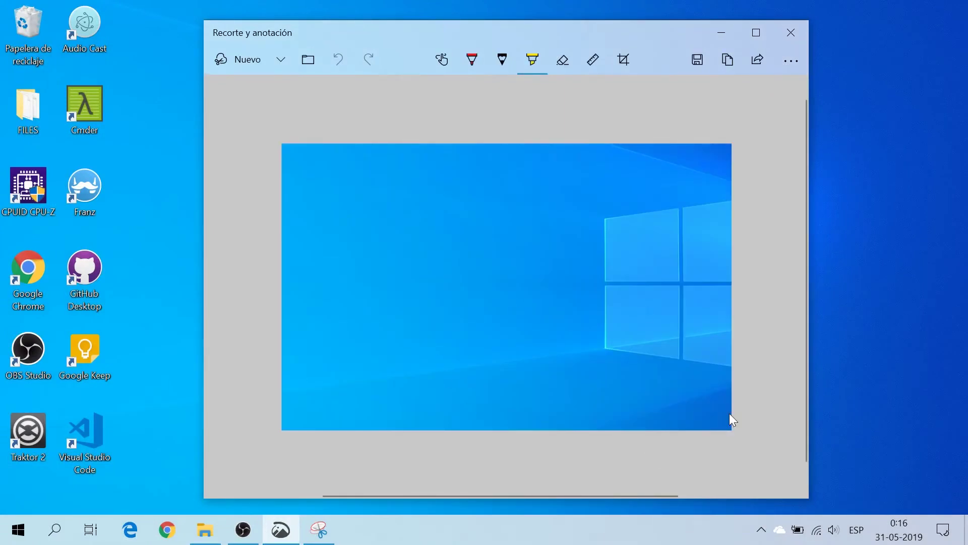
Annotate the snip with a red pen curve and a thick green highlighter squiggle.
click(469, 62)
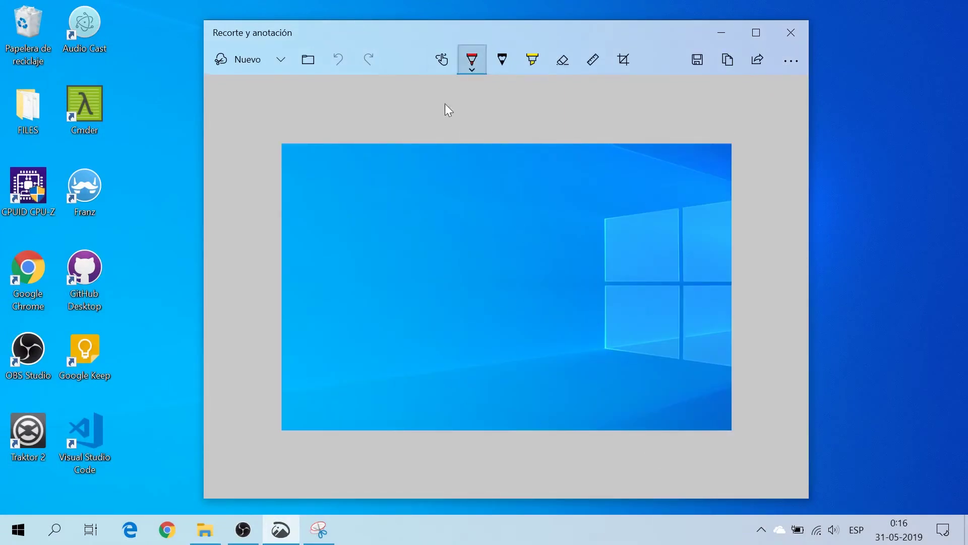
drag(378, 209, 404, 291)
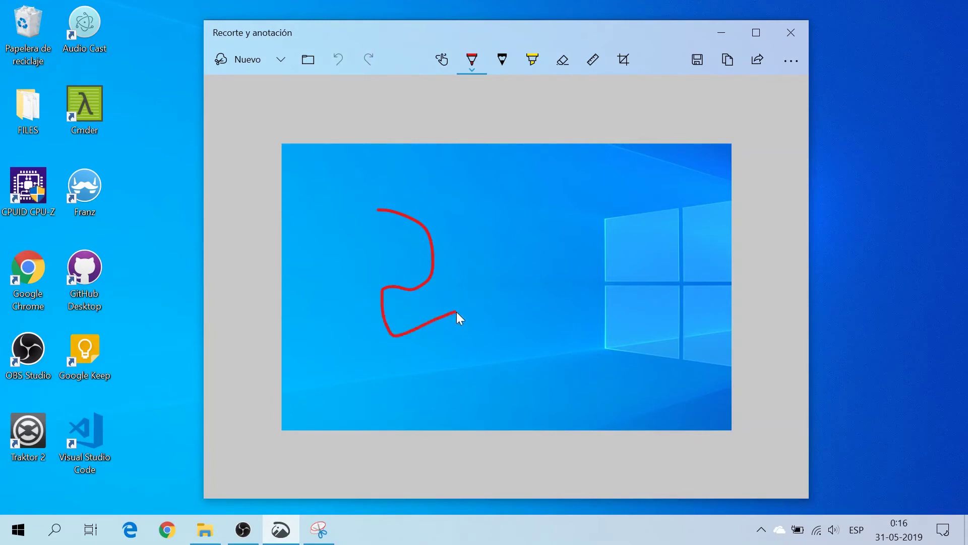
drag(456, 311, 472, 348)
click(531, 59)
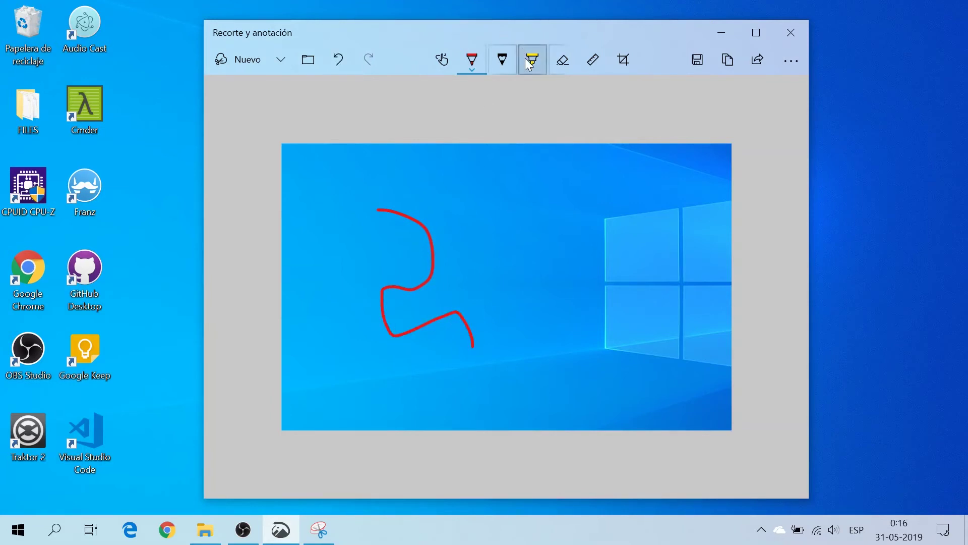
mouse_move(492, 152)
mouse_down()
mouse_move(559, 220)
mouse_move(640, 259)
mouse_move(526, 268)
mouse_move(573, 348)
mouse_up()
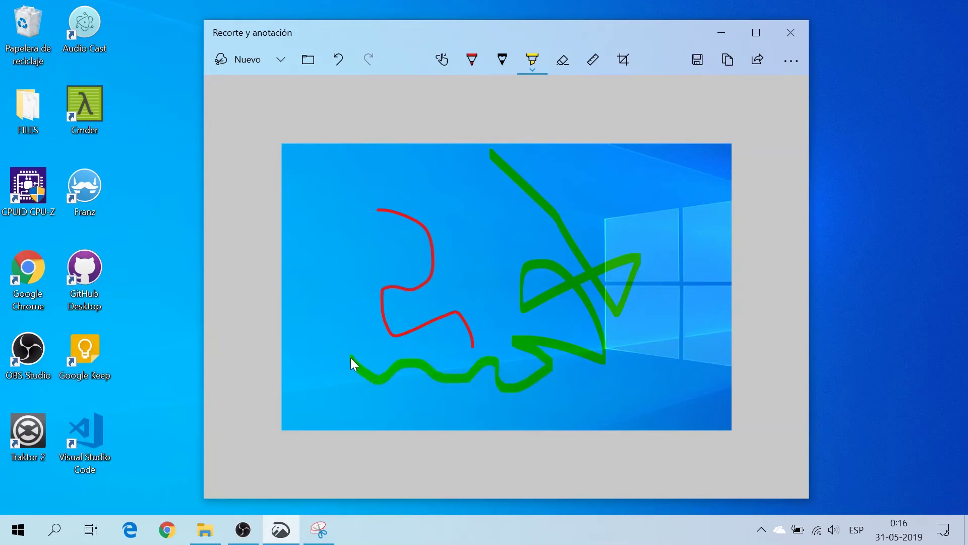
Open the Guardar como dialog for the annotated snip and cancel it.
click(697, 62)
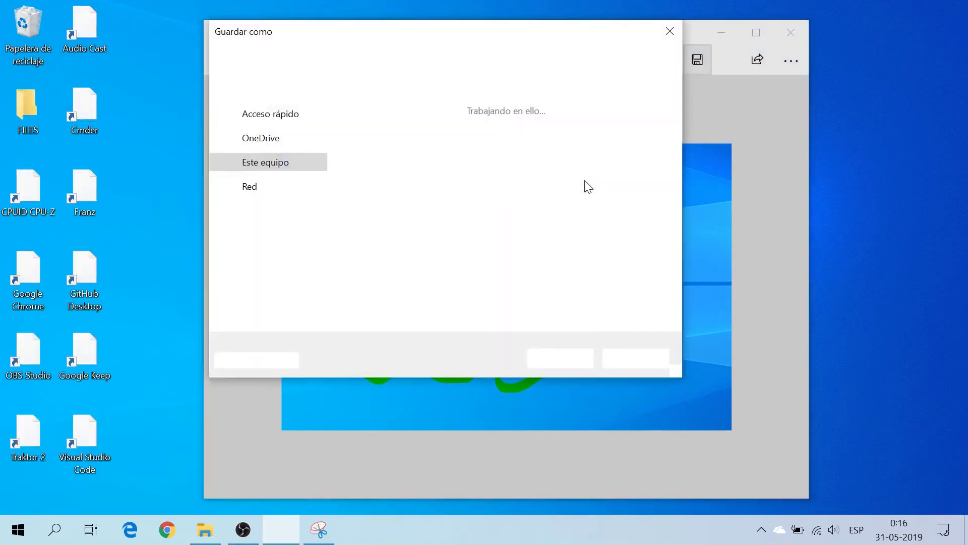
click(658, 358)
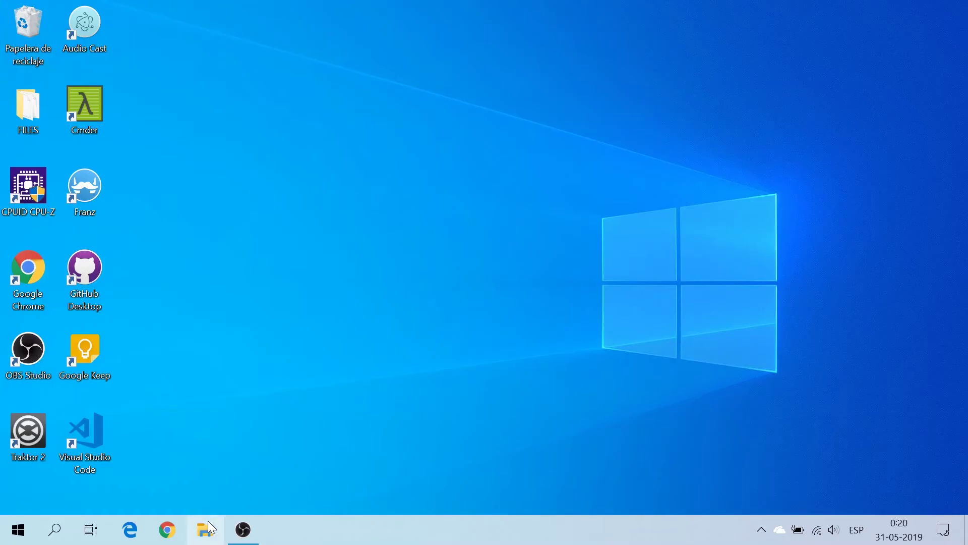
Open the Descargas folder in File Explorer and look through its files grouped by modification date.
click(205, 529)
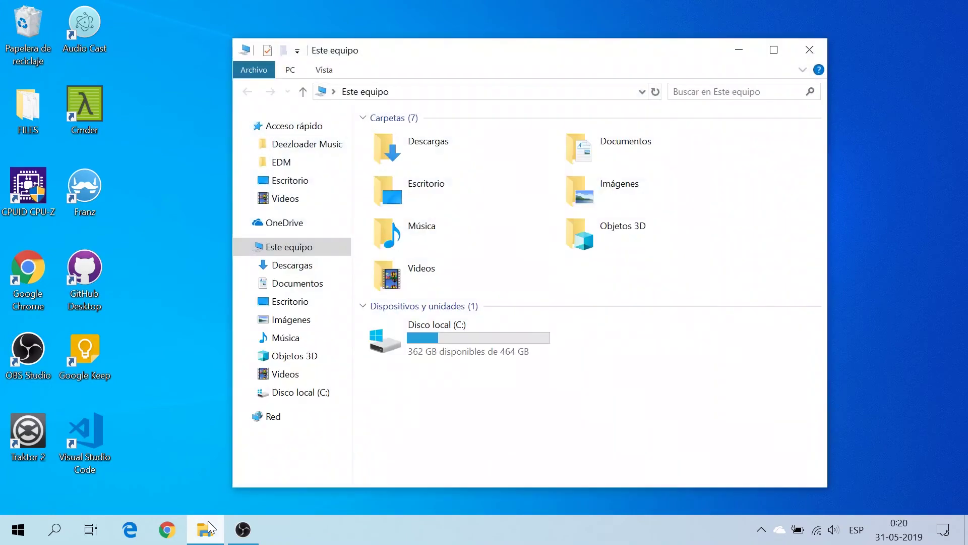
double_click(447, 150)
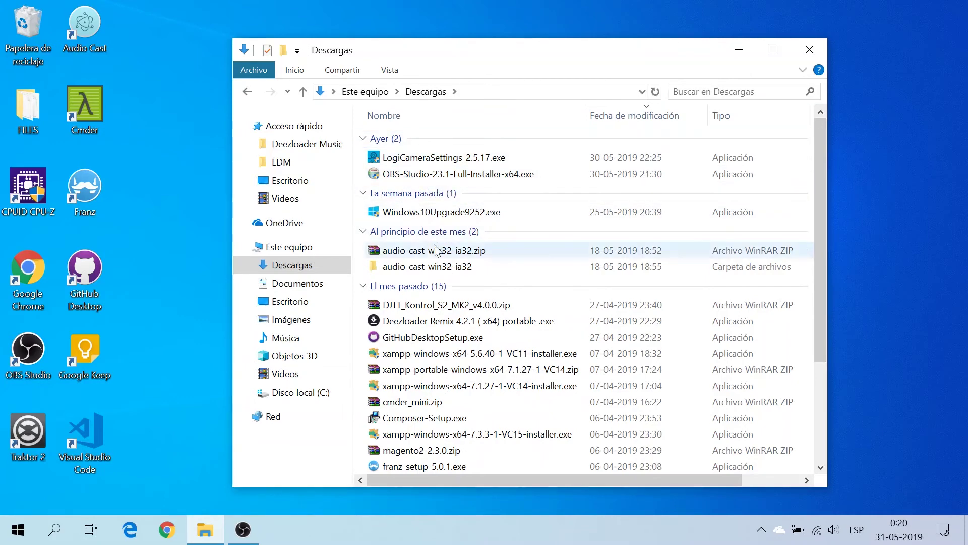
scroll(469, 347, down, 2)
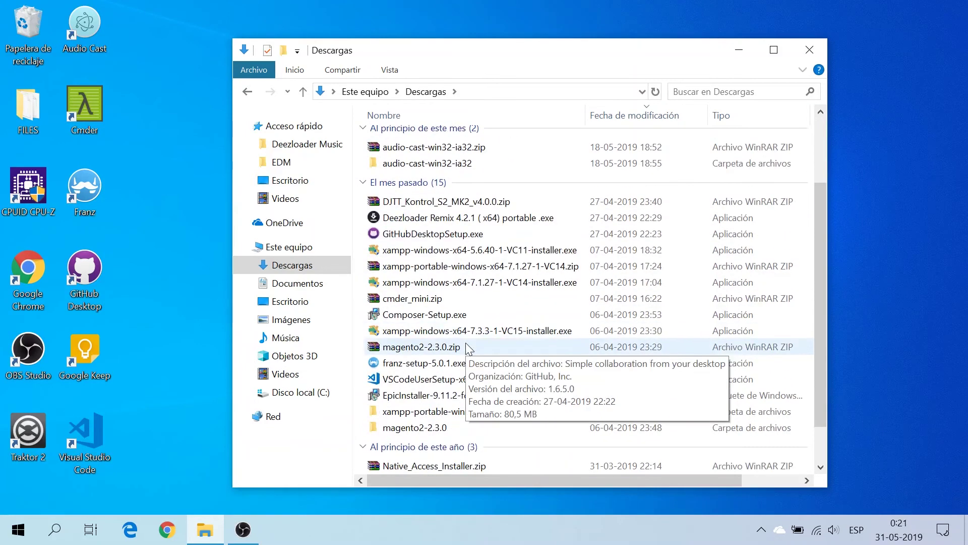
scroll(469, 347, down, 1)
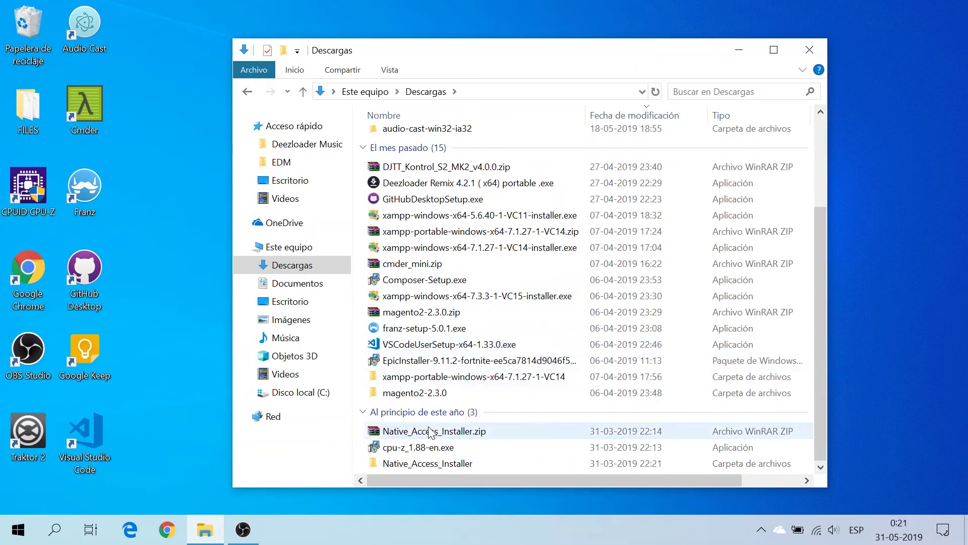
scroll(565, 439, up, 3)
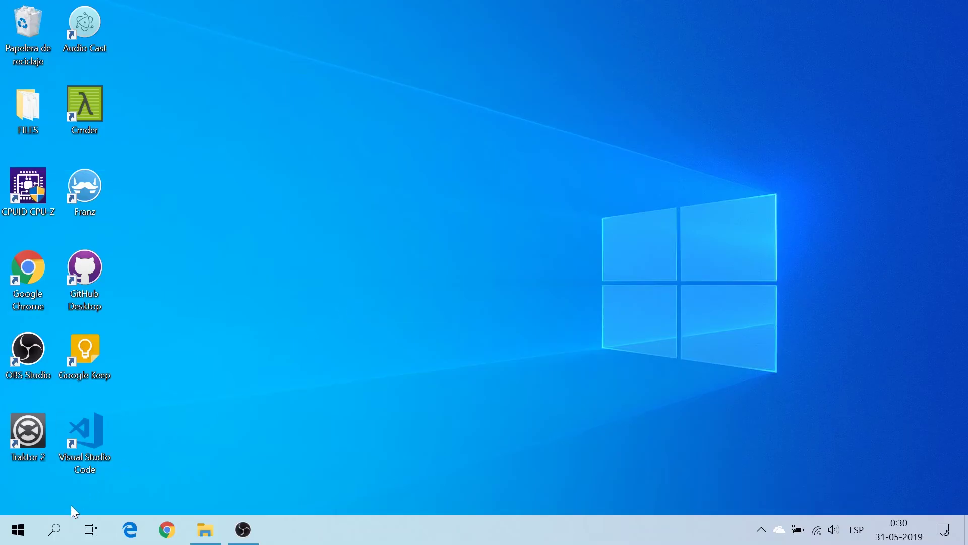
Open Windows search, look at its category filters, and search all categories for "hora".
click(54, 534)
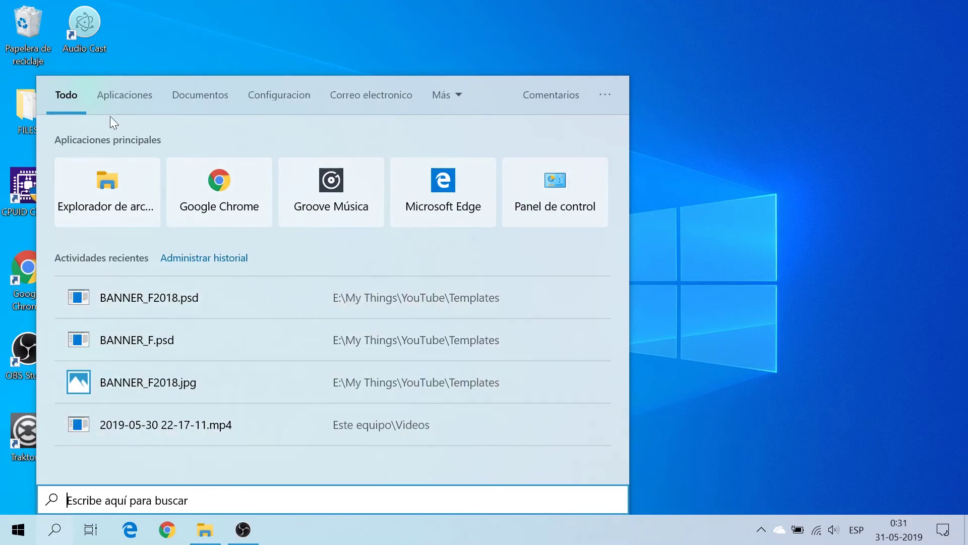
click(114, 99)
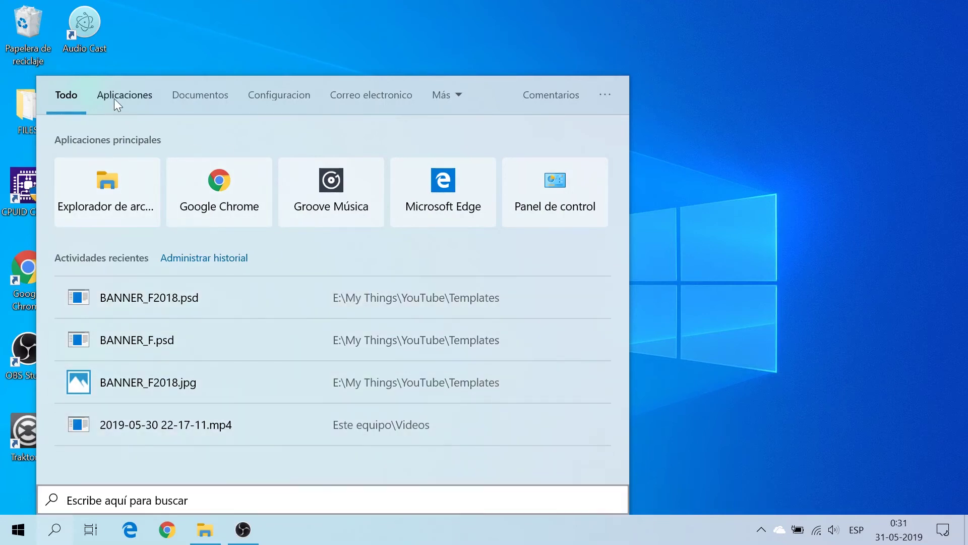
click(164, 98)
click(71, 97)
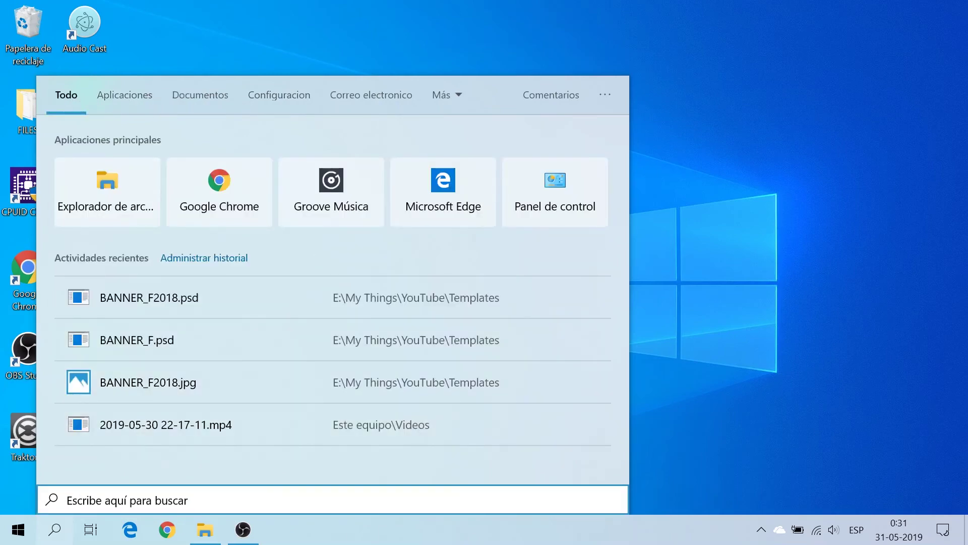
text(hora)
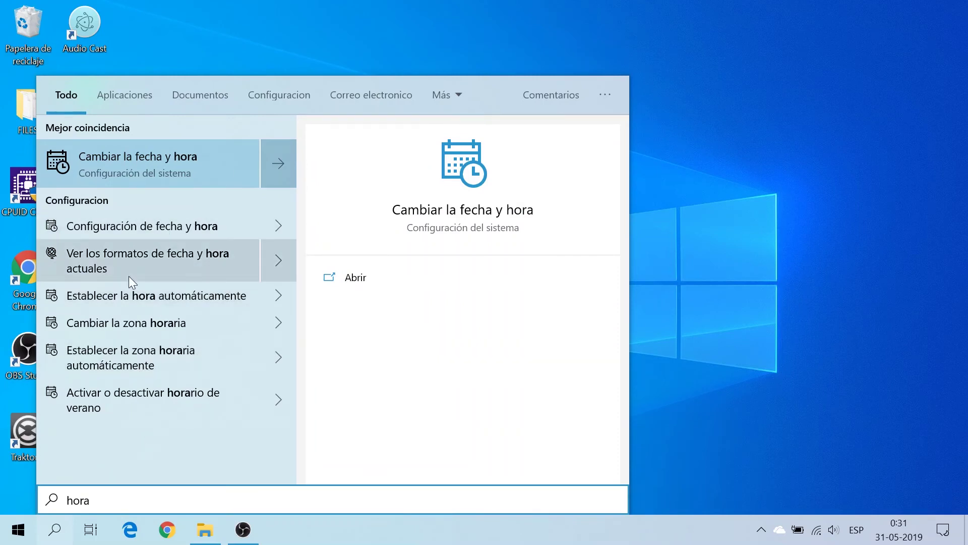
Compare the "hora" results under Aplicaciones, Documentos, Configuracion and Correo electronico, check the Más categories, and return to Todo.
click(107, 99)
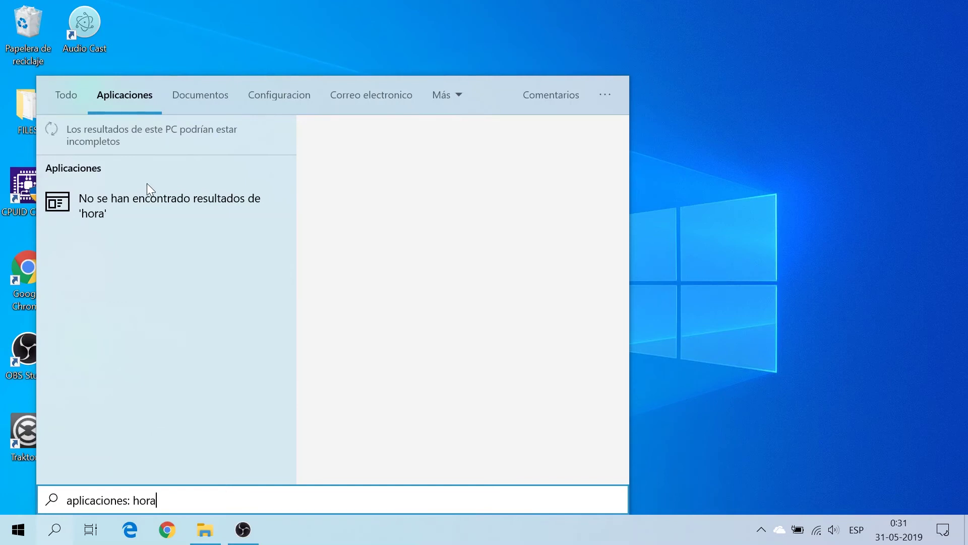
click(213, 94)
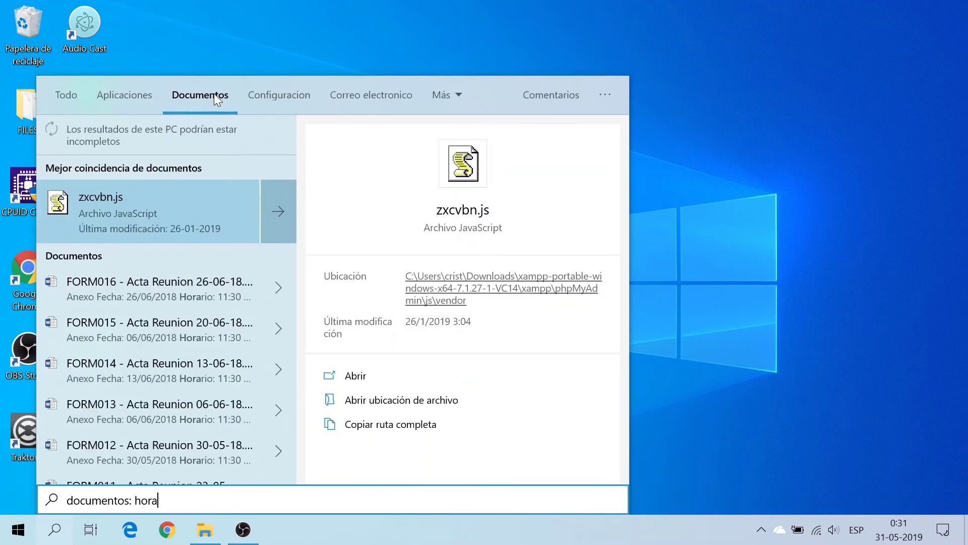
click(255, 92)
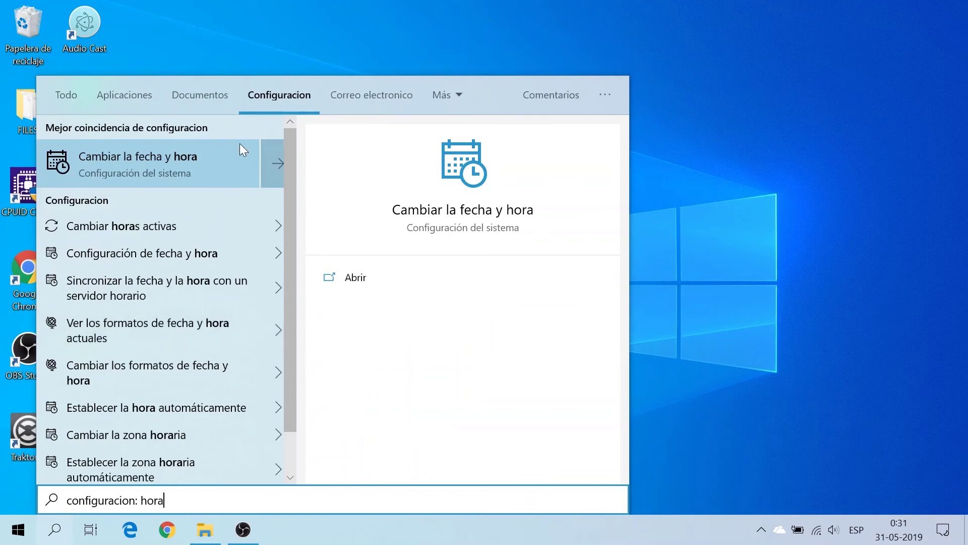
click(374, 96)
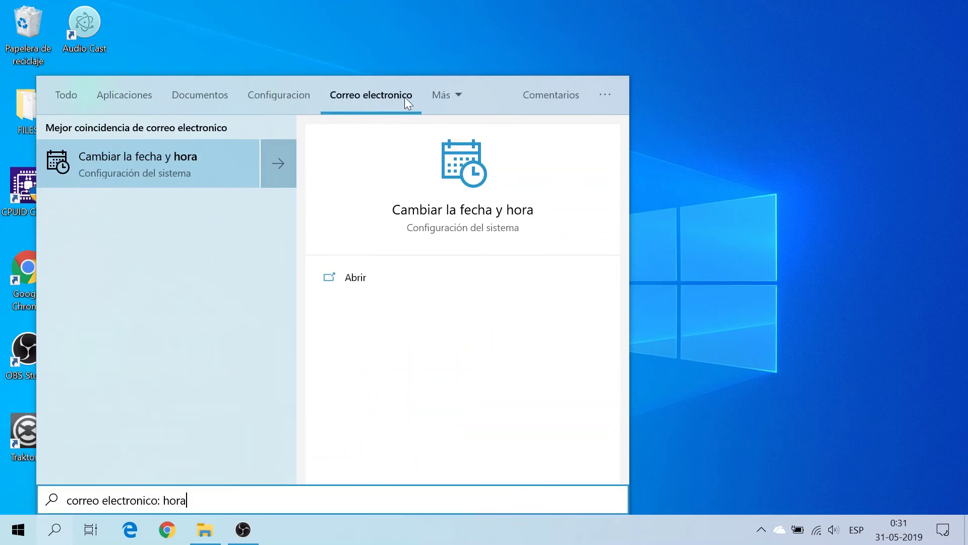
click(447, 98)
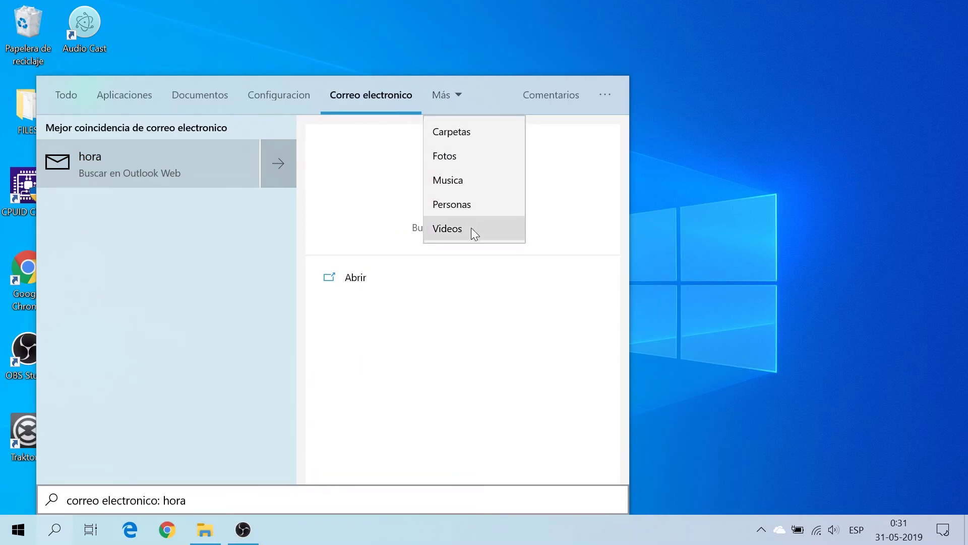
click(488, 100)
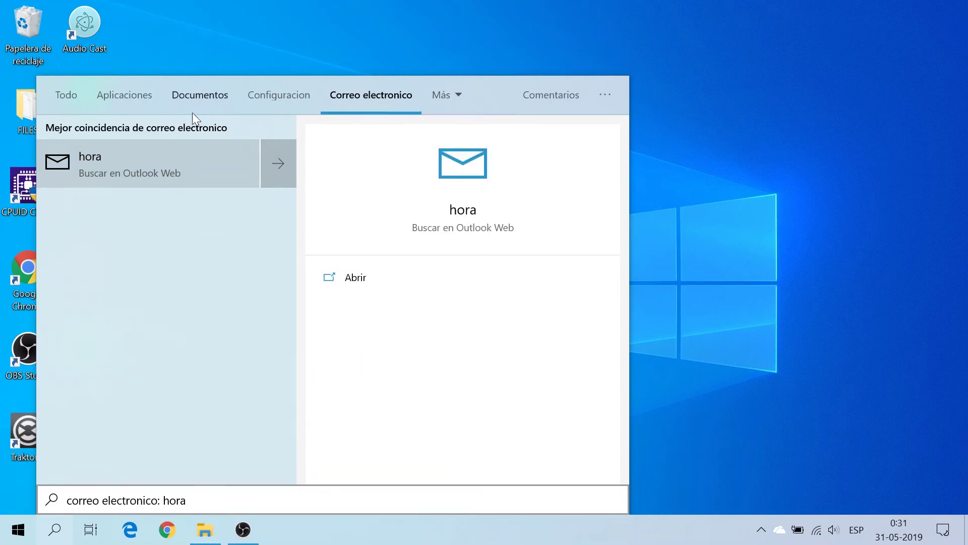
click(61, 91)
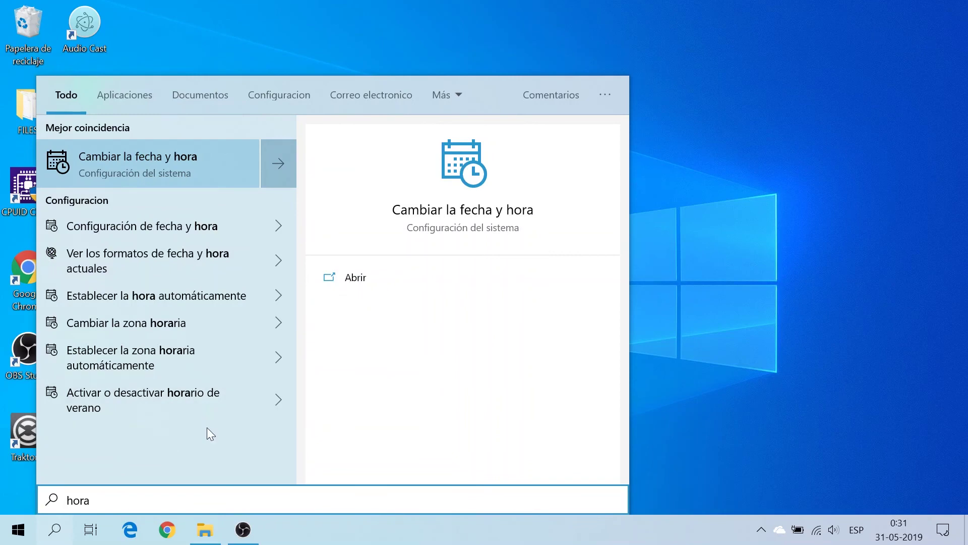
Clear the search text and view the frequent and recent programs in the Aplicaciones category.
key(BackSpace)
key(BackSpace)
key(BackSpace)
key(BackSpace)
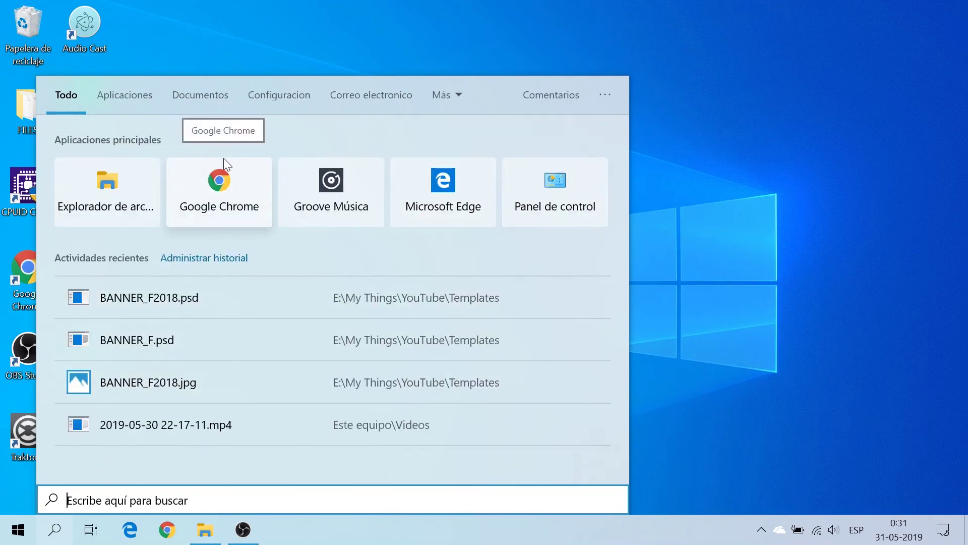
click(121, 99)
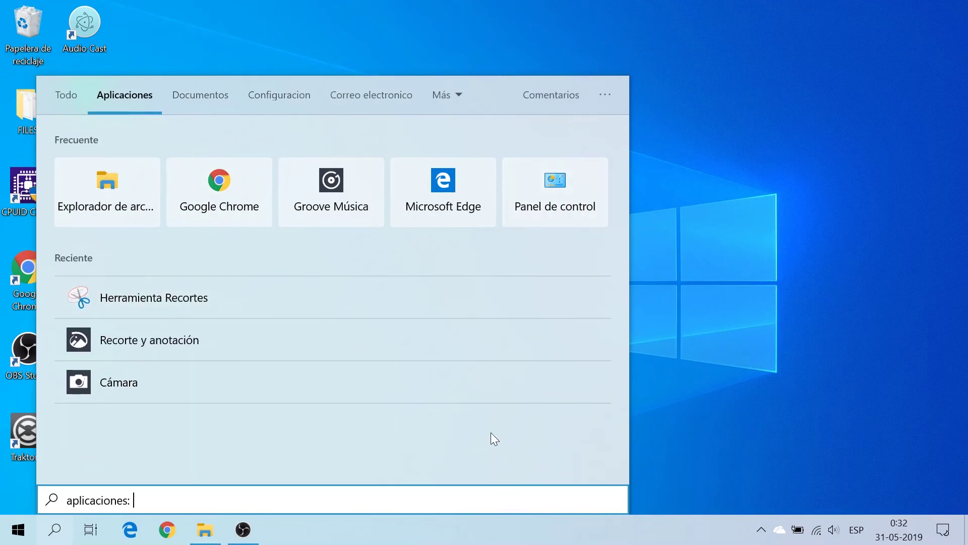
Delete the "aplicaciones:" filter text from the search box.
key(BackSpace)
key(BackSpace)
key(BackSpace)
key(BackSpace)
key(BackSpace)
key(BackSpace)
key(BackSpace)
key(BackSpace)
key(BackSpace)
key(BackSpace)
key(BackSpace)
key(BackSpace)
key(BackSpace)
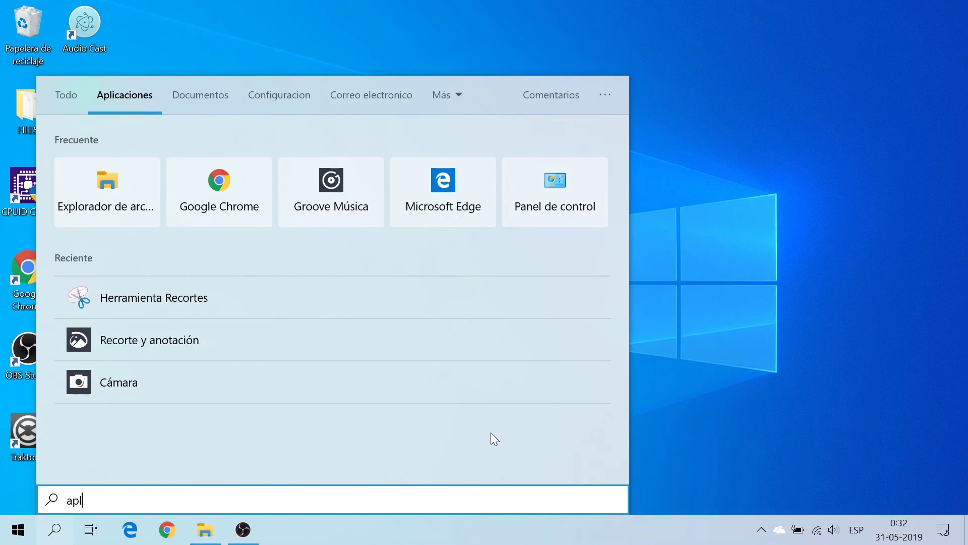